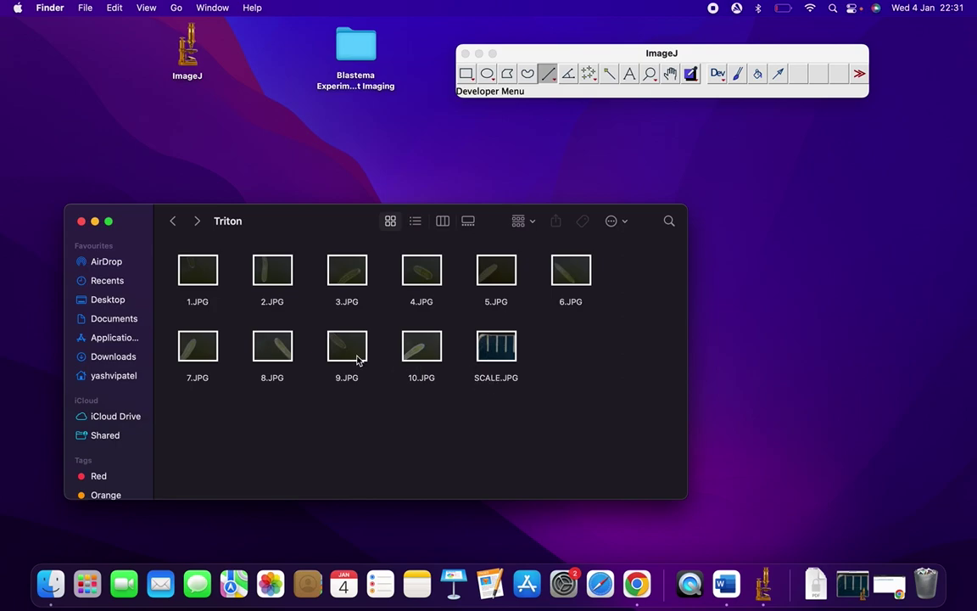
# Step: Drag 9.JPG from the Triton folder onto ImageJ to open it, and bring its window forward
pyautogui.moveTo(348, 354); pyautogui.dragTo(625, 79)
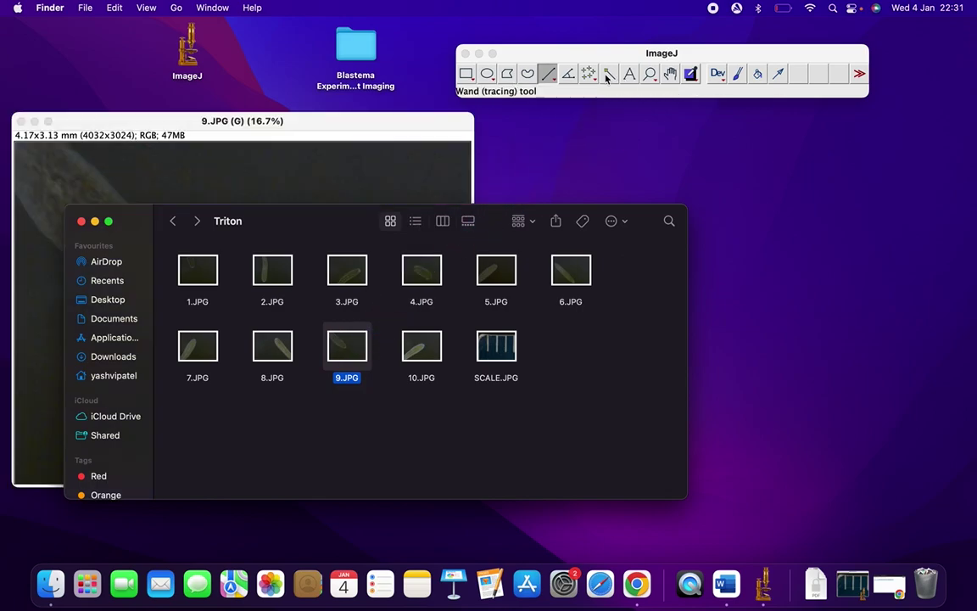
pyautogui.click(438, 127)
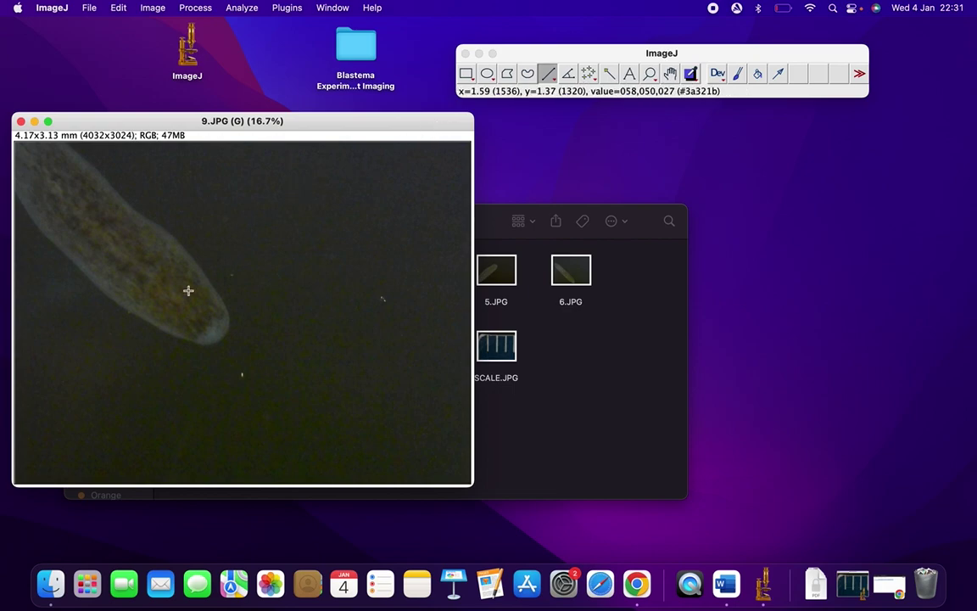
# Step: Convert 9.JPG to 8-bit grayscale
pyautogui.click(163, 7)
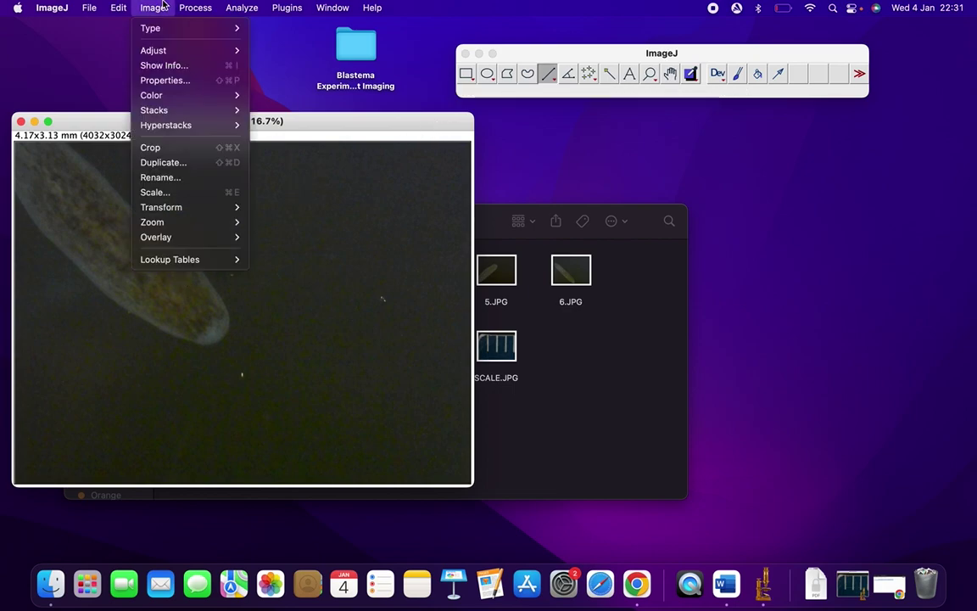
pyautogui.moveTo(174, 28)
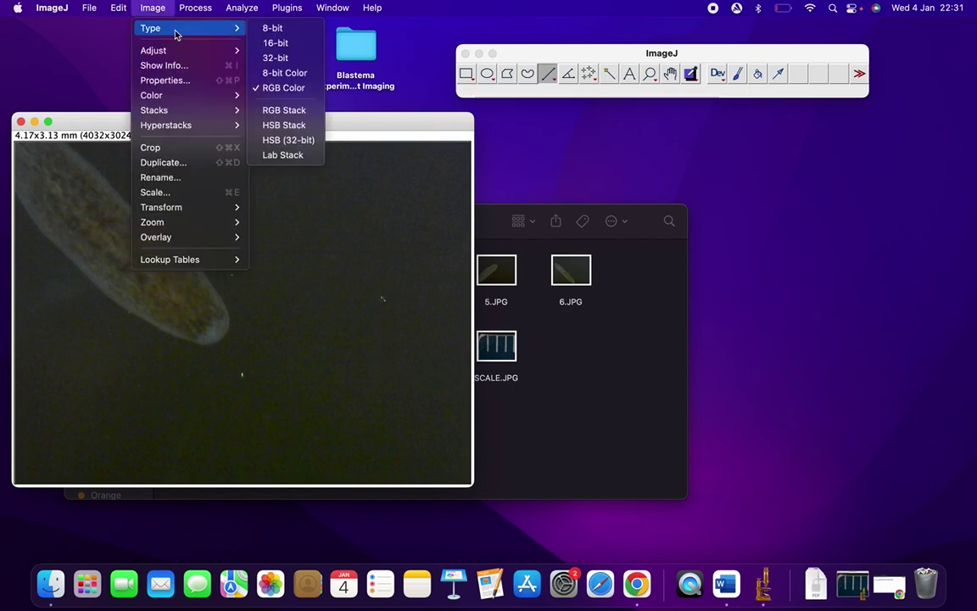
pyautogui.click(271, 28)
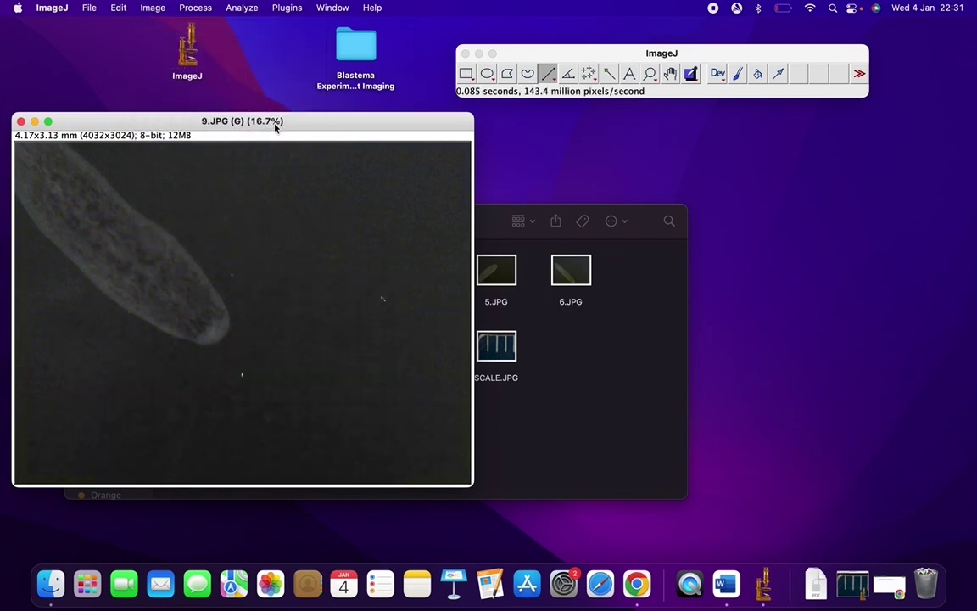
# Step: Enhance the image contrast with 0.15% saturated pixels
pyautogui.click(197, 8)
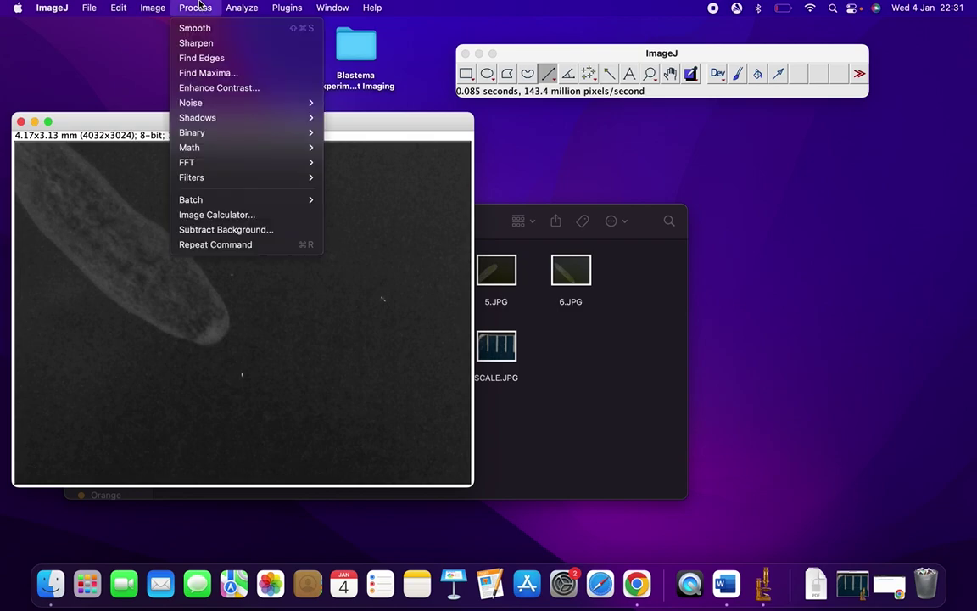
pyautogui.click(218, 87)
pyautogui.click(501, 158)
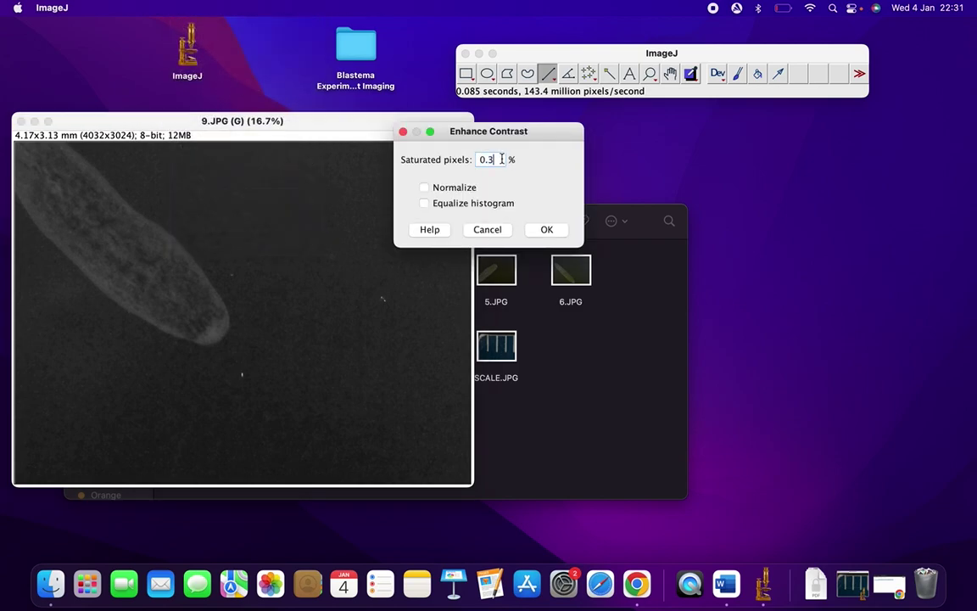
pyautogui.press('BackSpace')
pyautogui.write('15')
pyautogui.click(547, 230)
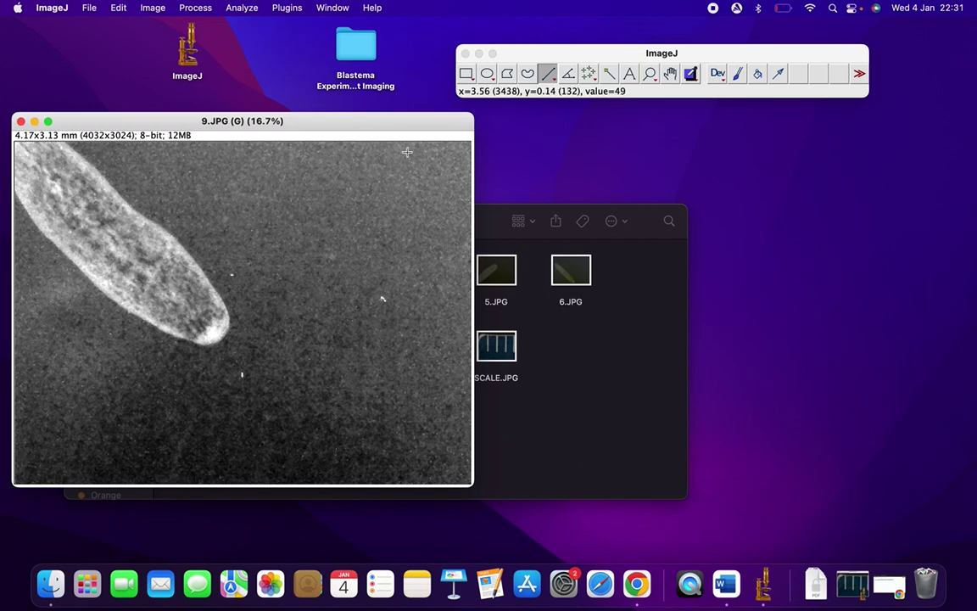
# Step: Draw a rectangular selection around the worm's tail tip, widening it slightly left and up
pyautogui.click(465, 76)
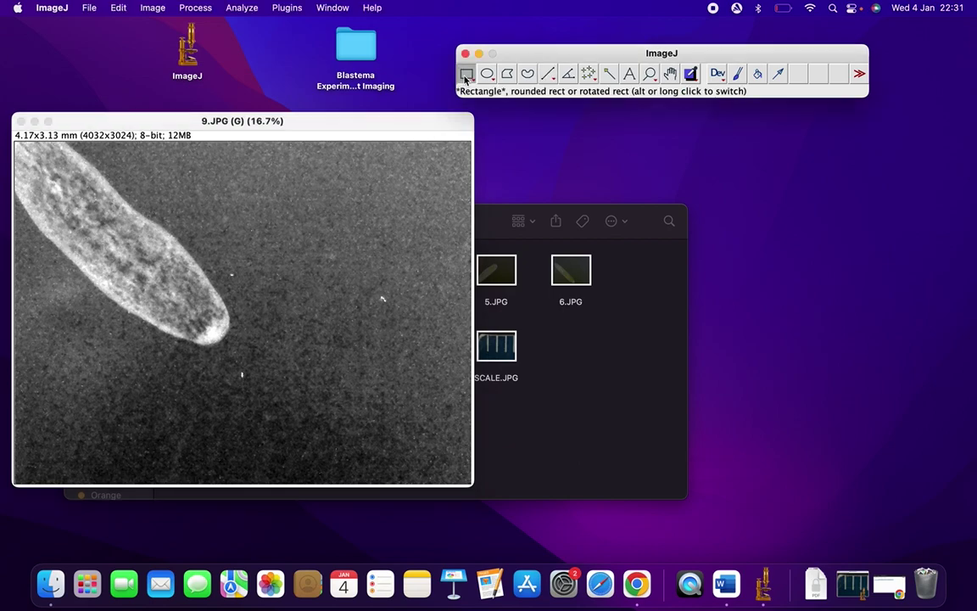
pyautogui.click(195, 363)
pyautogui.moveTo(195, 363)
pyautogui.mouseDown()
pyautogui.moveTo(227, 312)
pyautogui.moveTo(262, 315)
pyautogui.moveTo(247, 314)
pyautogui.mouseUp()
pyautogui.moveTo(194, 340); pyautogui.dragTo(190, 341)
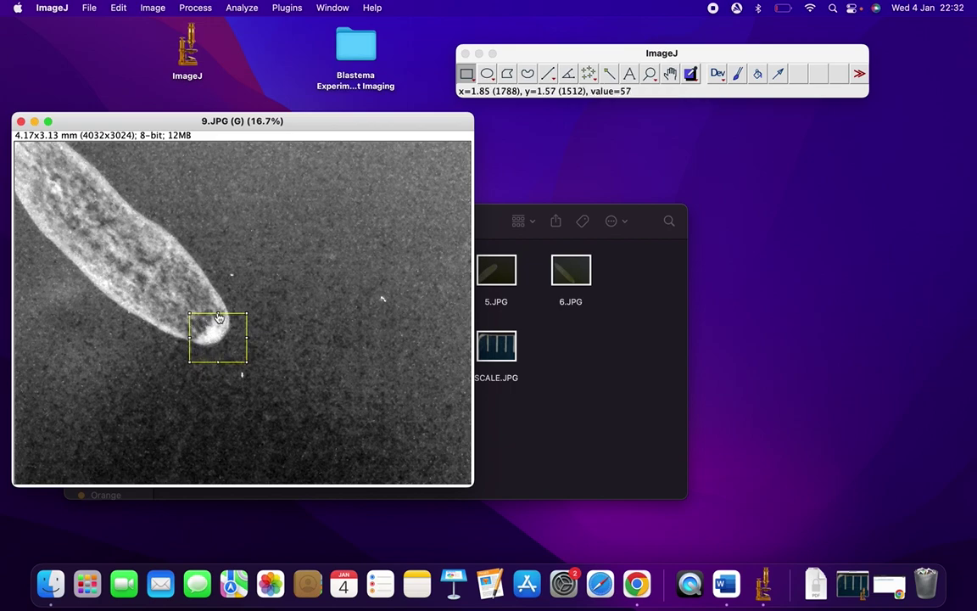
pyautogui.moveTo(218, 317); pyautogui.dragTo(218, 314)
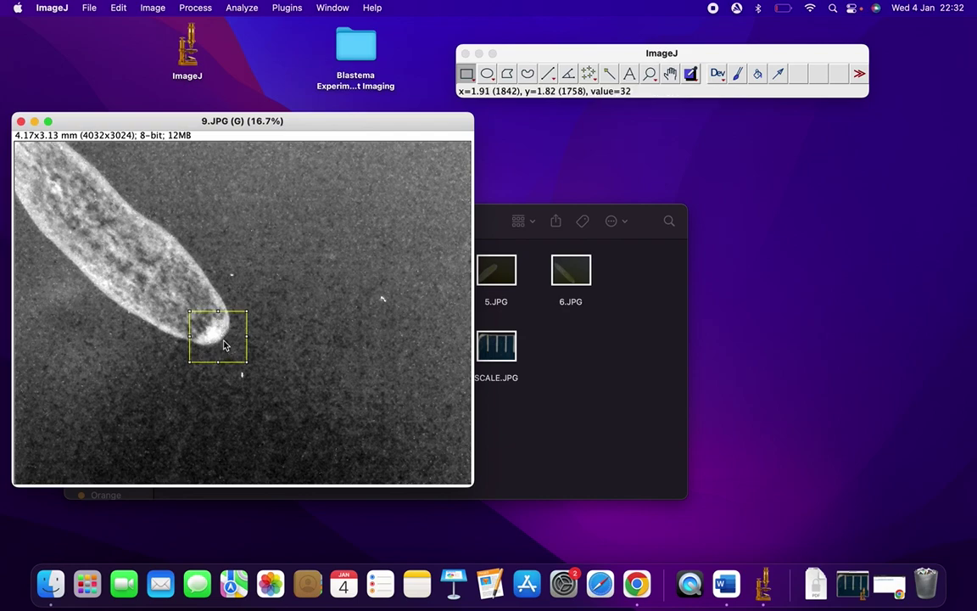
# Step: Duplicate the selection into a new image 9-1.JPG and move it aside
pyautogui.rightClick(225, 346)
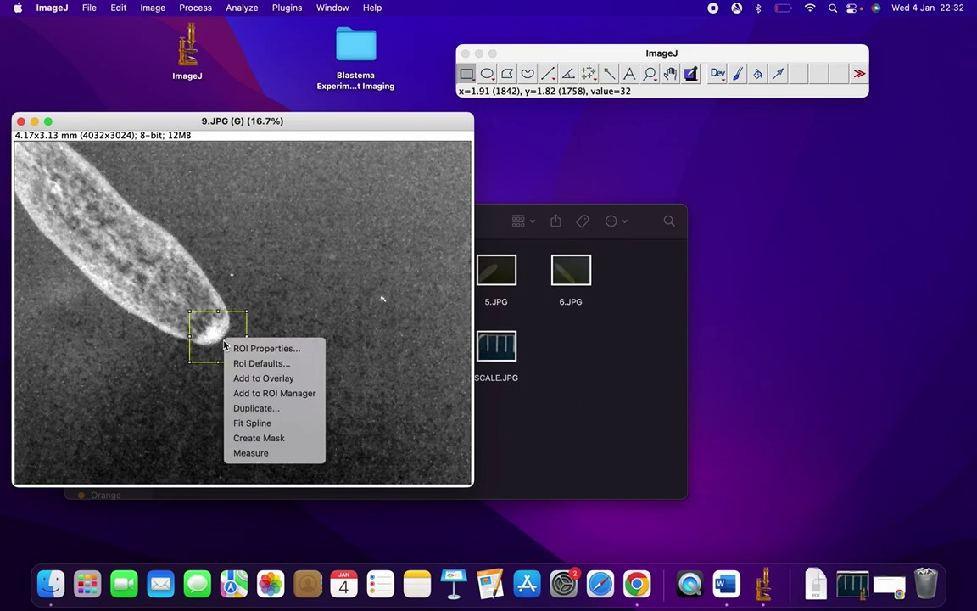
pyautogui.click(258, 409)
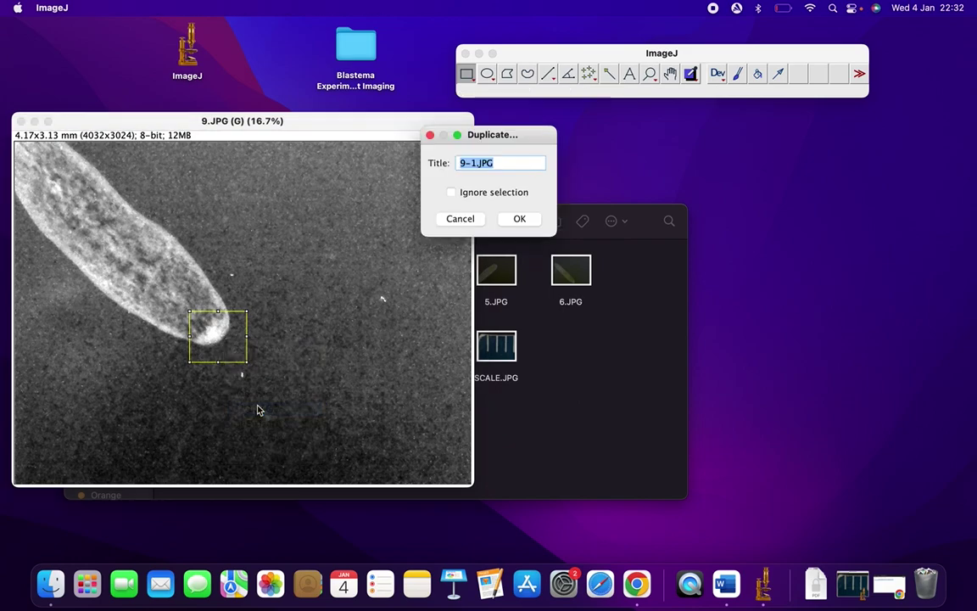
pyautogui.click(516, 219)
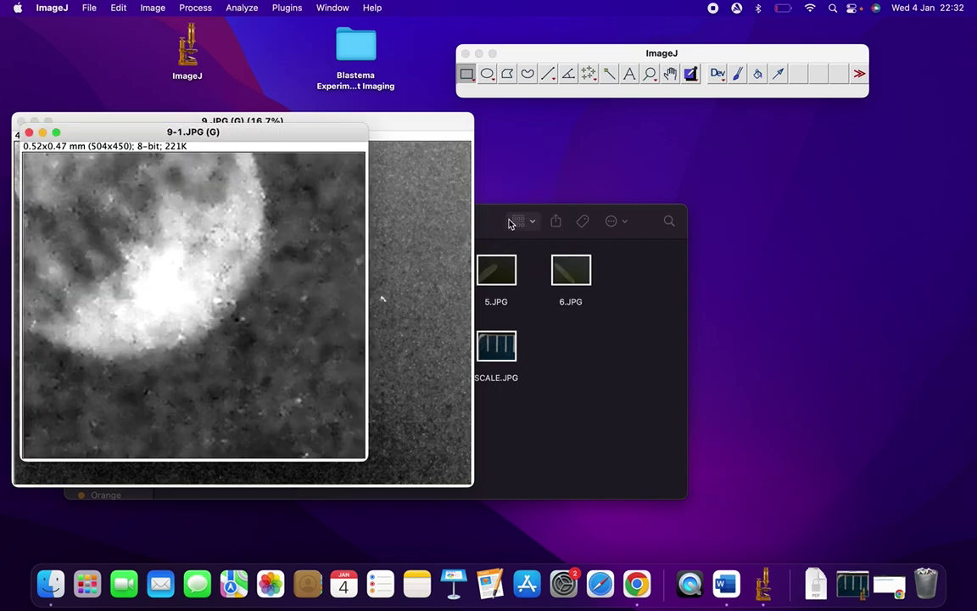
pyautogui.moveTo(256, 142); pyautogui.dragTo(476, 105)
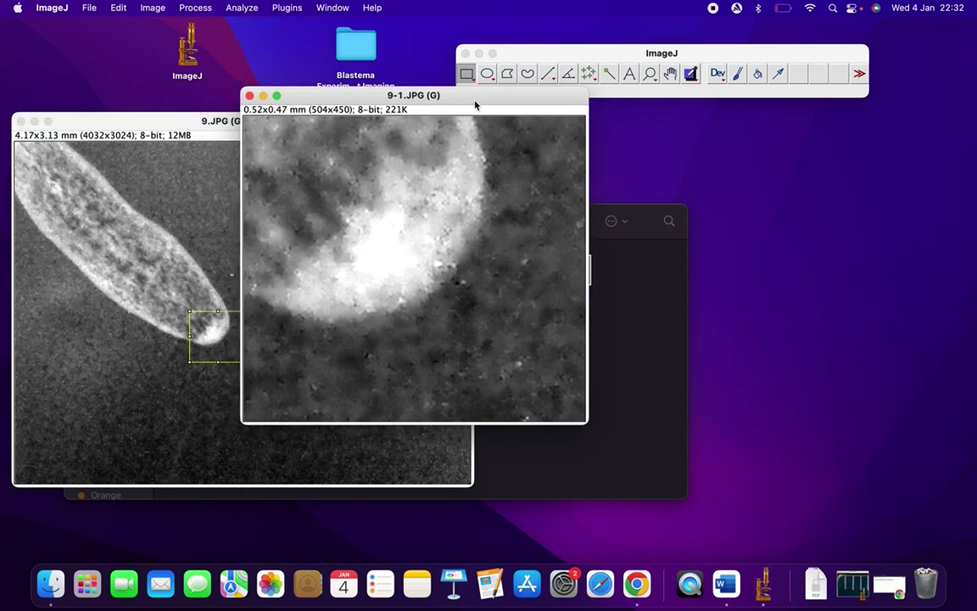
# Step: Threshold 9-1.JPG at 56–255 and apply it to create a binary mask of the tip
pyautogui.click(154, 7)
pyautogui.moveTo(179, 53)
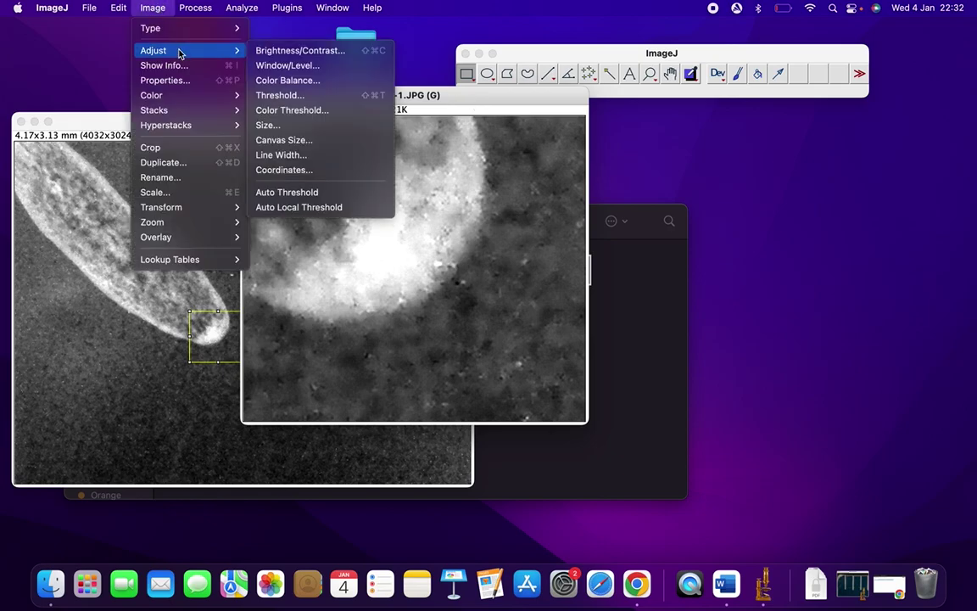
pyautogui.click(306, 96)
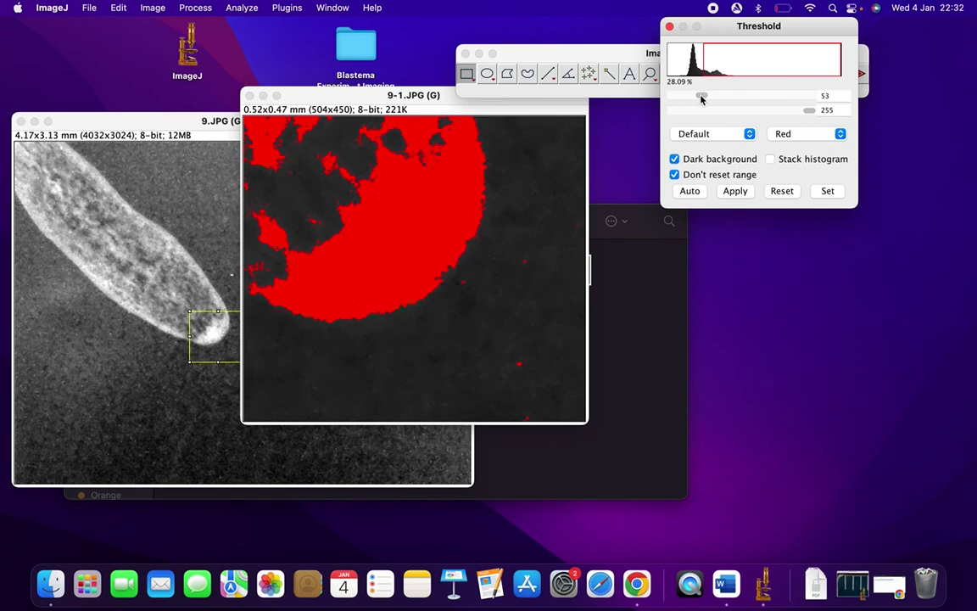
pyautogui.moveTo(700, 96); pyautogui.dragTo(703, 99)
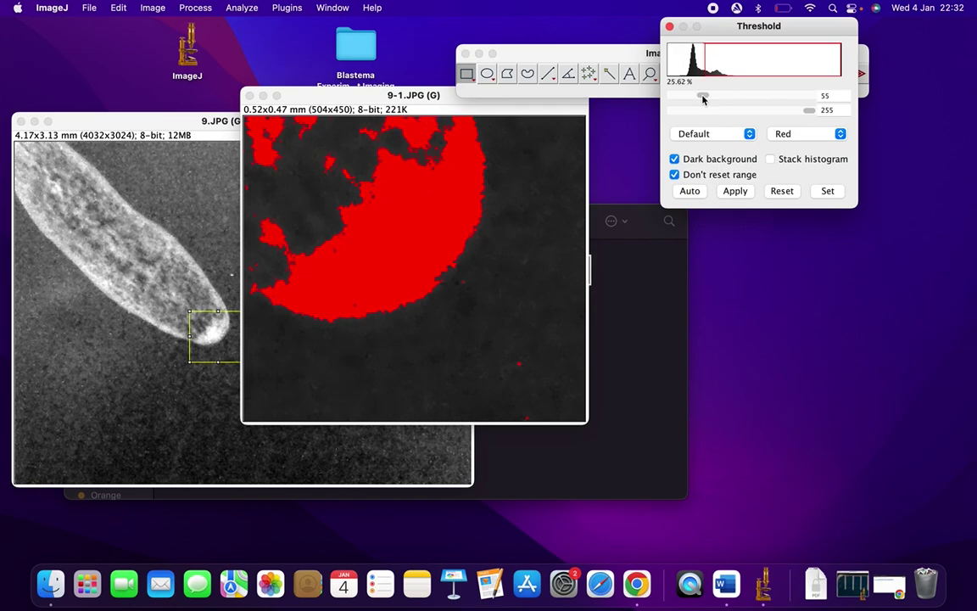
pyautogui.moveTo(703, 99); pyautogui.dragTo(702, 99)
pyautogui.moveTo(703, 97); pyautogui.dragTo(704, 97)
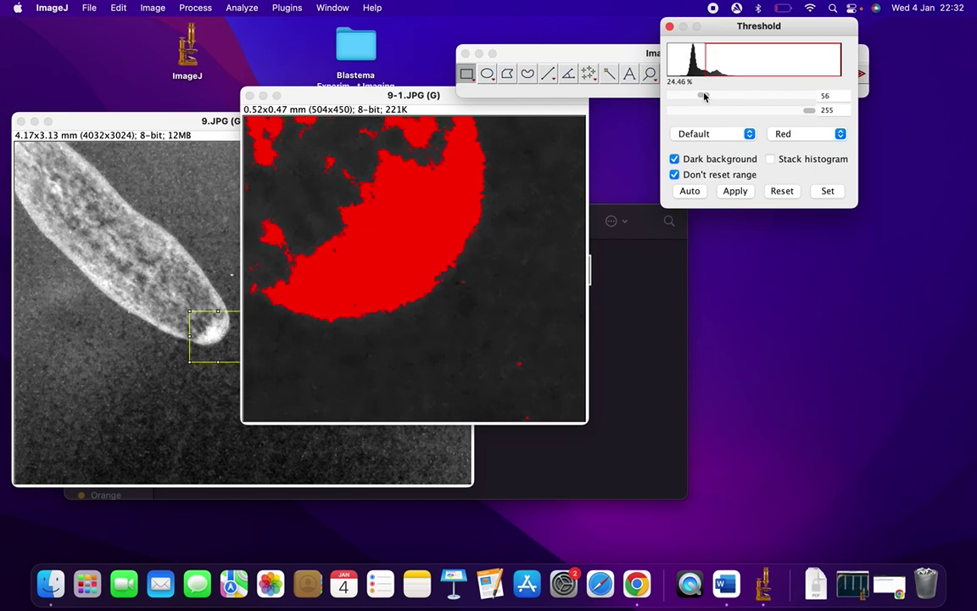
pyautogui.click(734, 191)
pyautogui.click(669, 27)
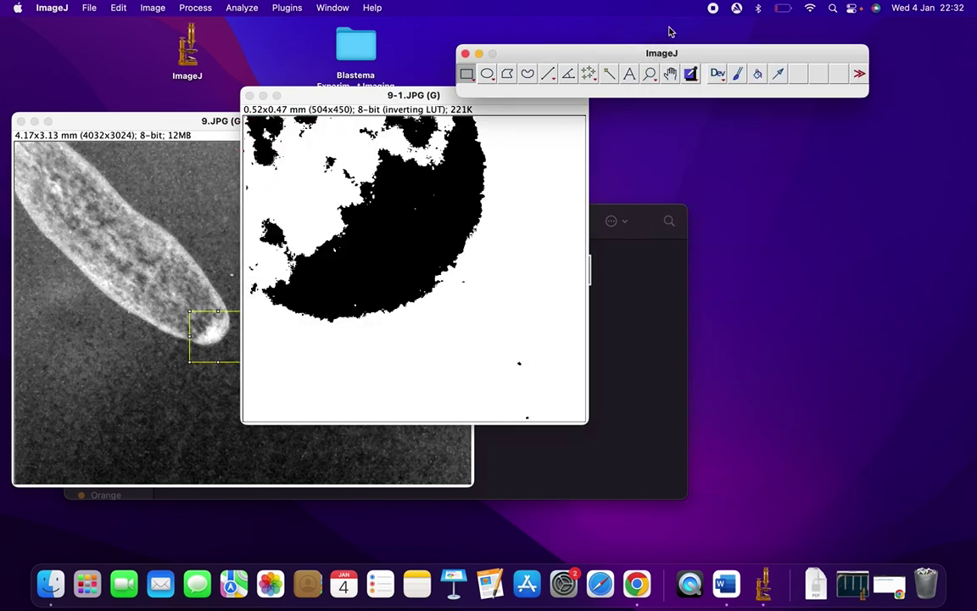
# Step: Set measurements to record only Area with 3 decimal places
pyautogui.click(254, 7)
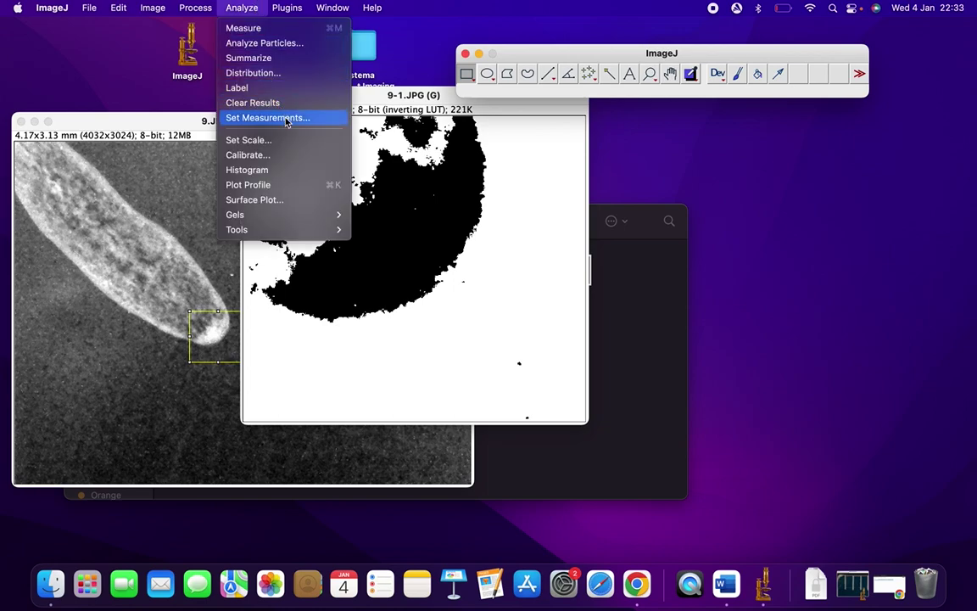
pyautogui.click(268, 118)
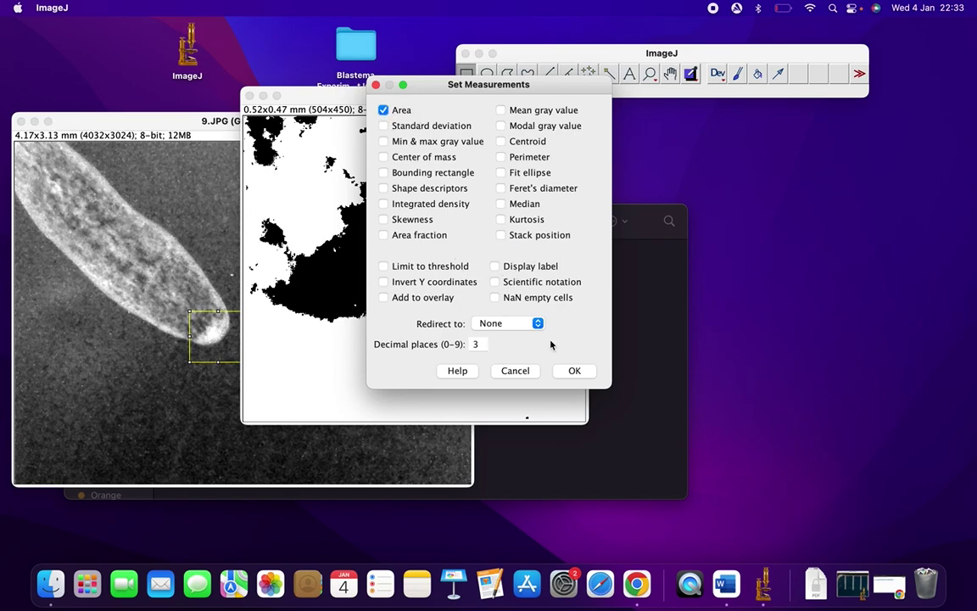
pyautogui.click(573, 372)
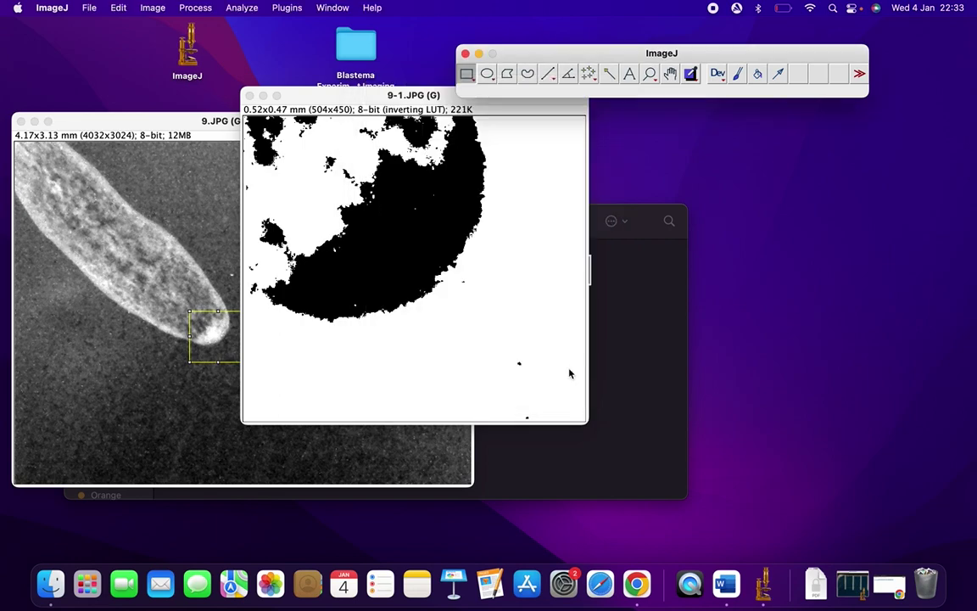
pyautogui.click(242, 7)
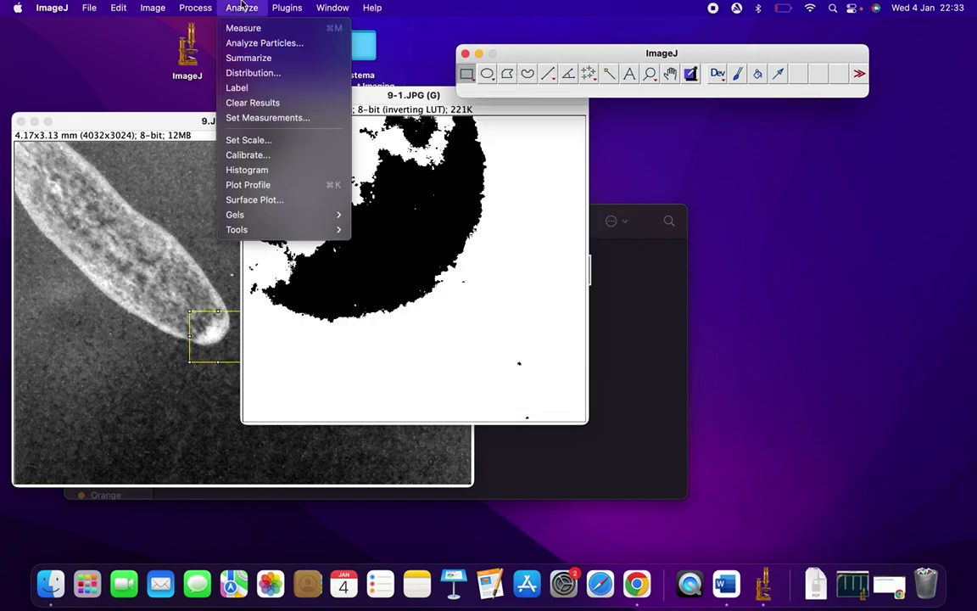
# Step: Run Analyze Particles on 9-1.JPG with Show set to Outlines
pyautogui.click(264, 43)
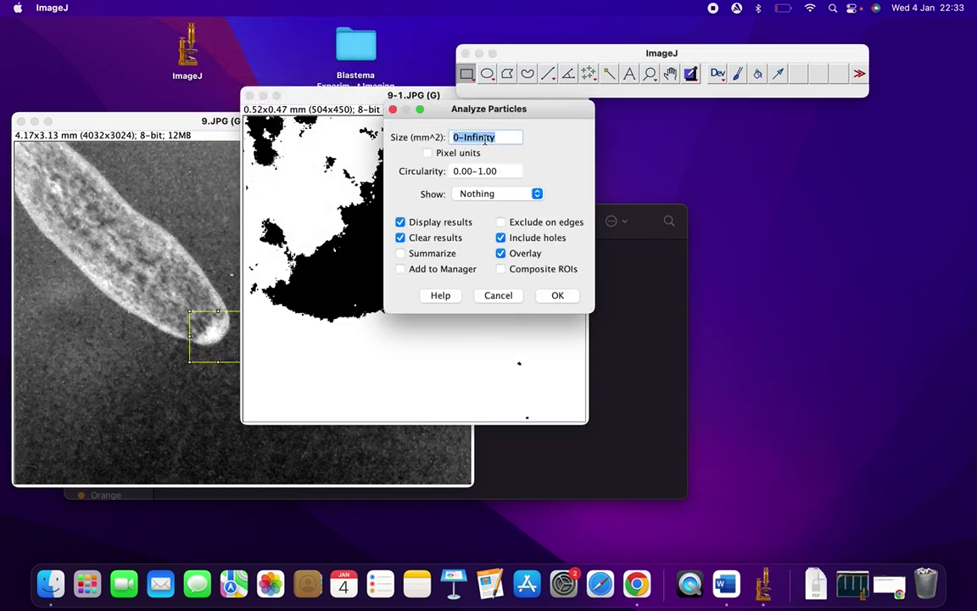
pyautogui.click(531, 194)
pyautogui.click(514, 236)
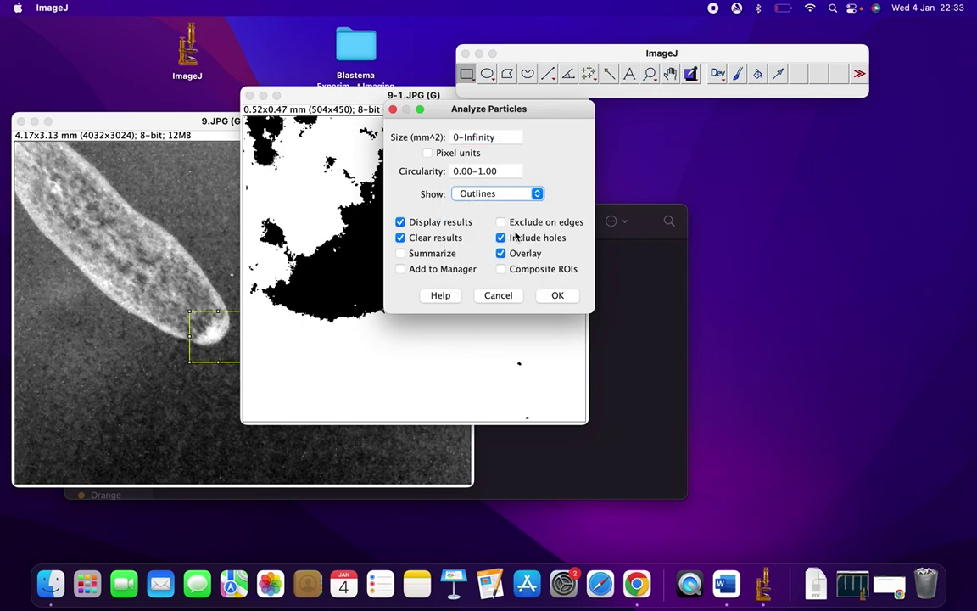
pyautogui.click(557, 296)
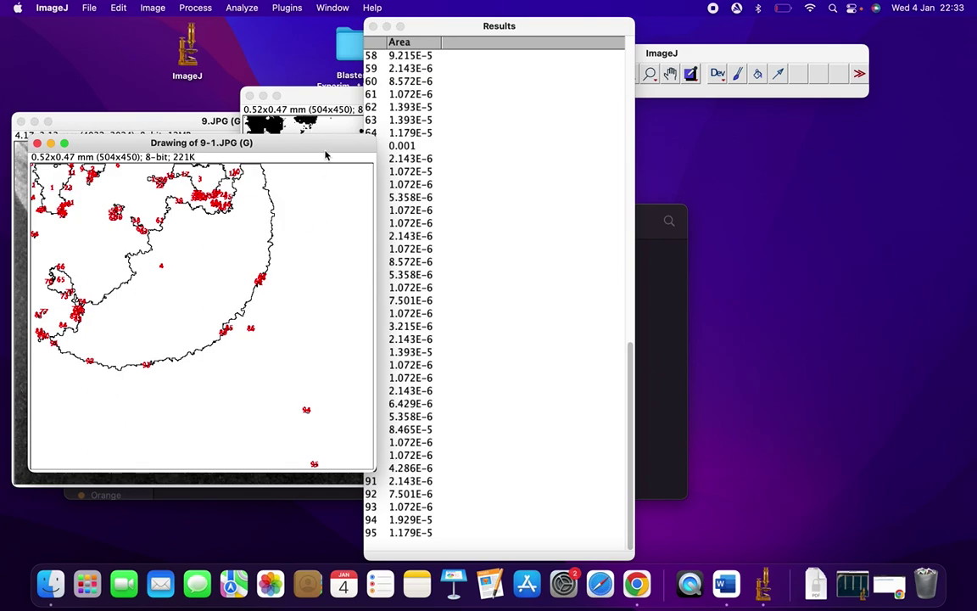
# Step: Pick out the largest particle area, 0.052, in row 4 of the Results table
pyautogui.moveTo(291, 142); pyautogui.dragTo(275, 142)
pyautogui.scroll(10, 471, 114)
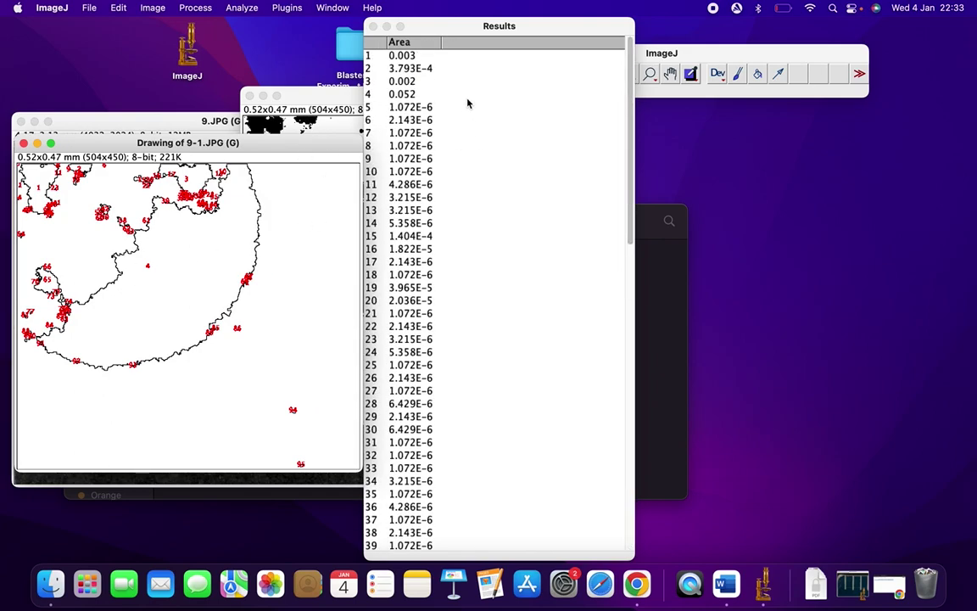
pyautogui.click(395, 95)
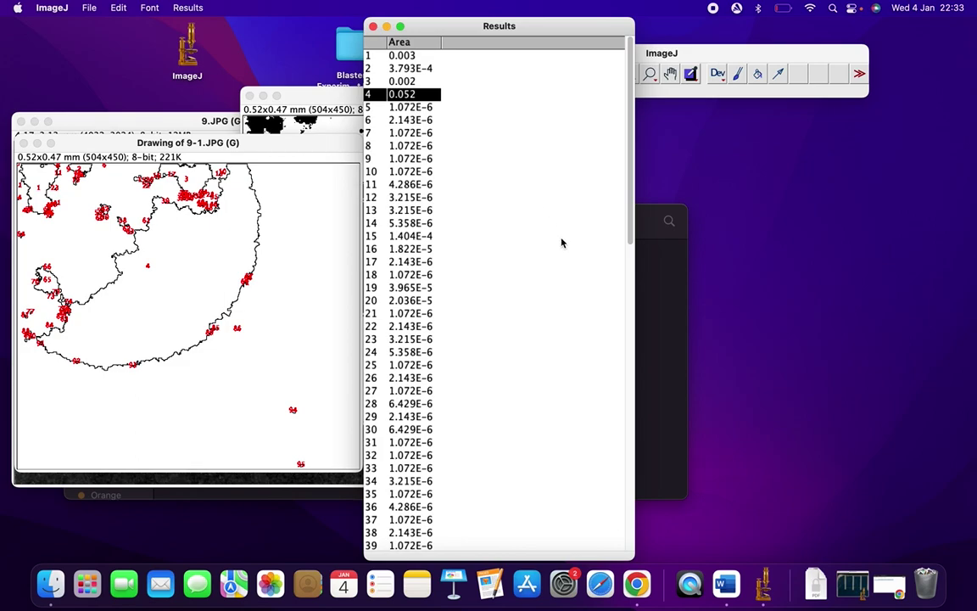
pyautogui.click(637, 583)
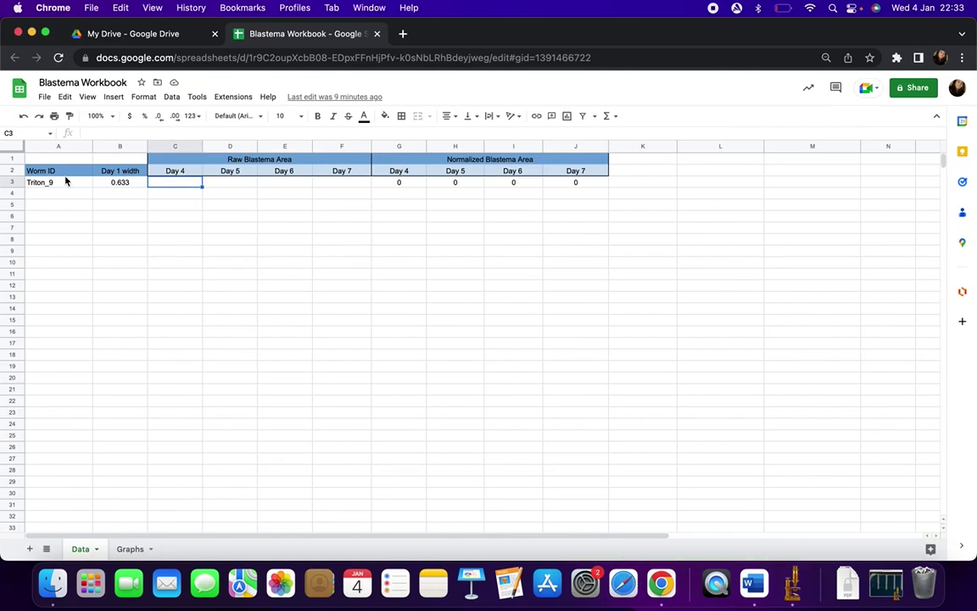
# Step: Enter 0.052 as Triton_9's Day 4 raw area in cell C3, then minimize the browser
pyautogui.write('0.052')
pyautogui.click(220, 178)
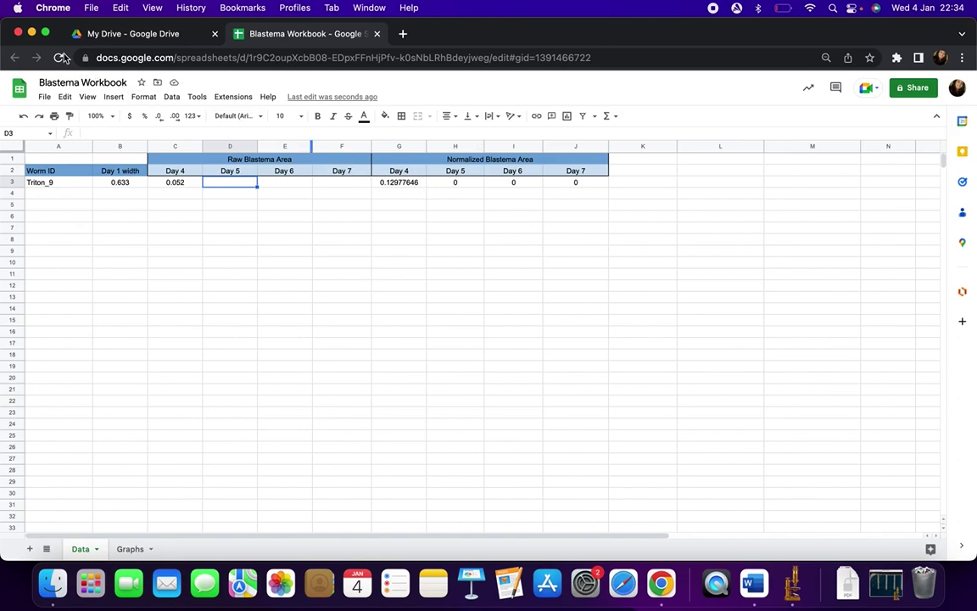
pyautogui.click(32, 32)
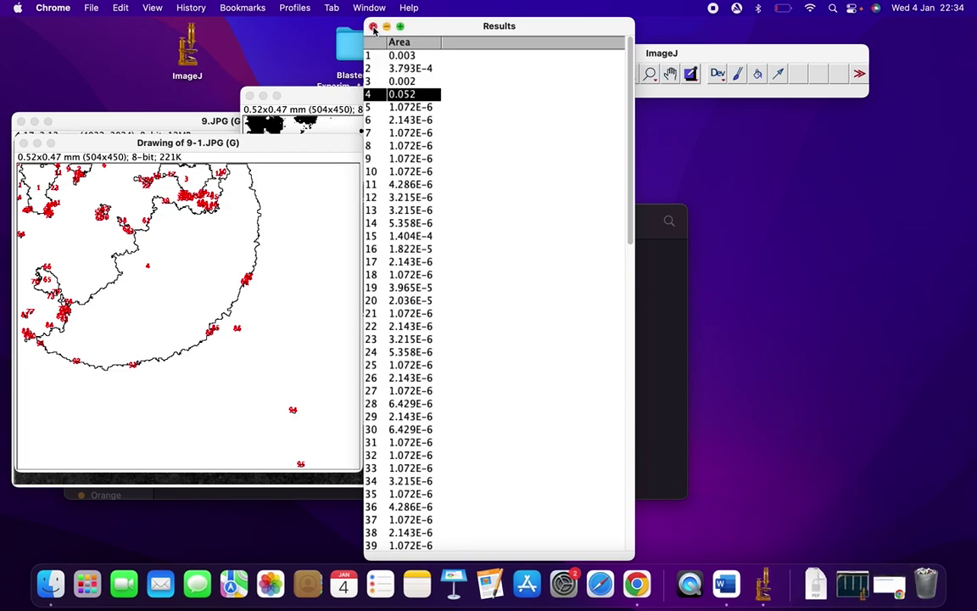
# Step: Close the Results table without saving and make the outline Drawing window active
pyautogui.click(370, 27)
pyautogui.click(414, 197)
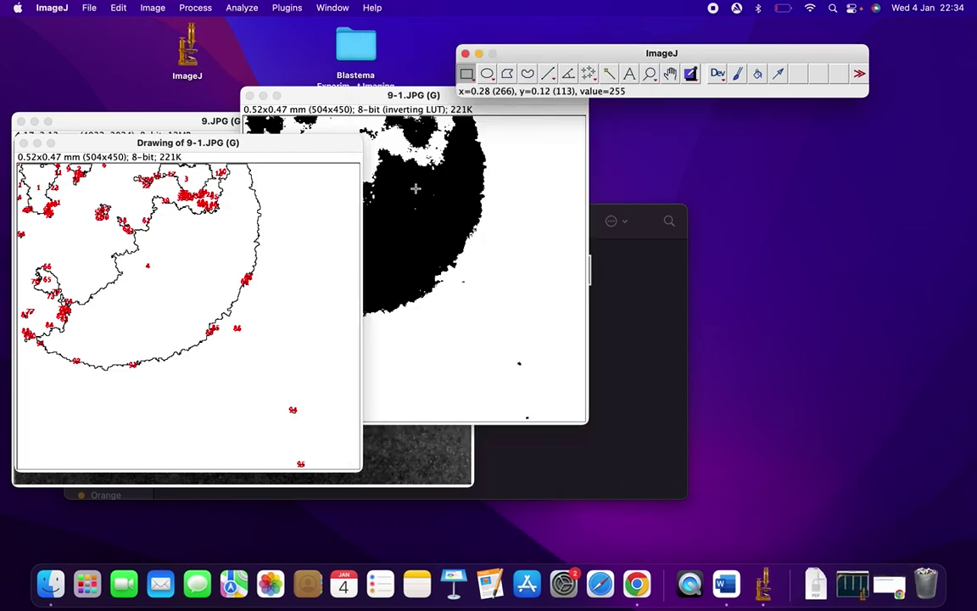
pyautogui.click(334, 151)
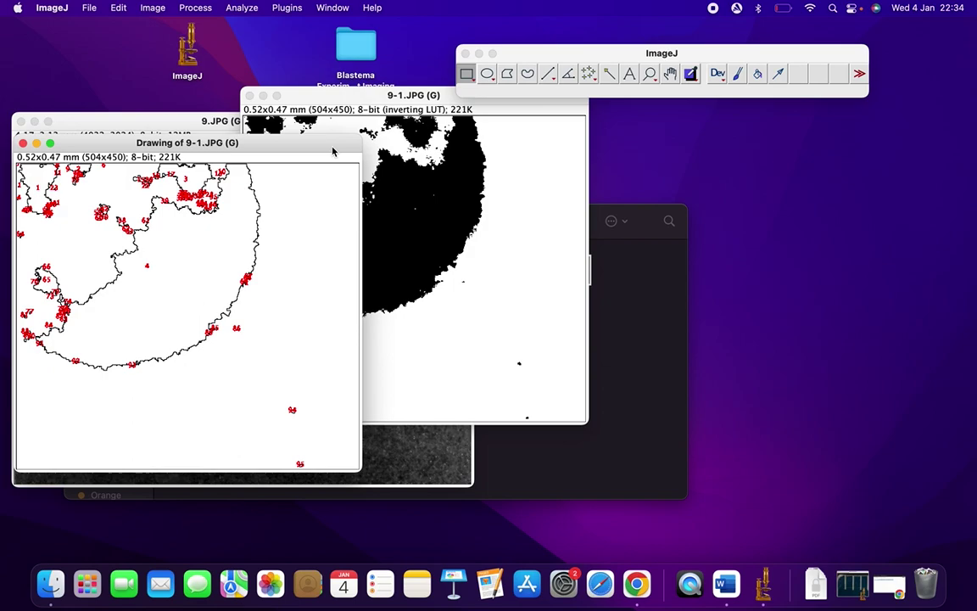
pyautogui.moveTo(360, 91); pyautogui.dragTo(499, 116)
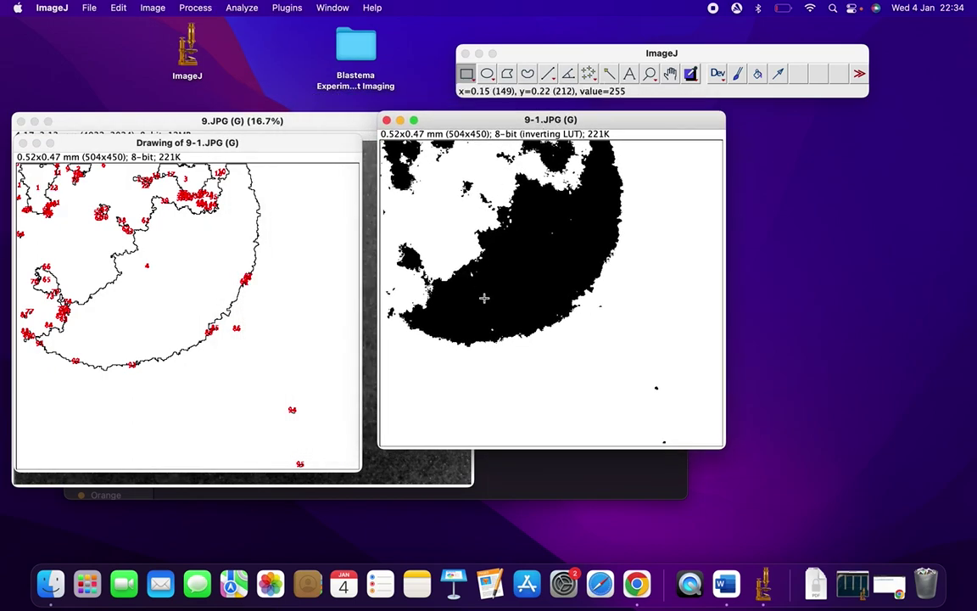
pyautogui.click(305, 142)
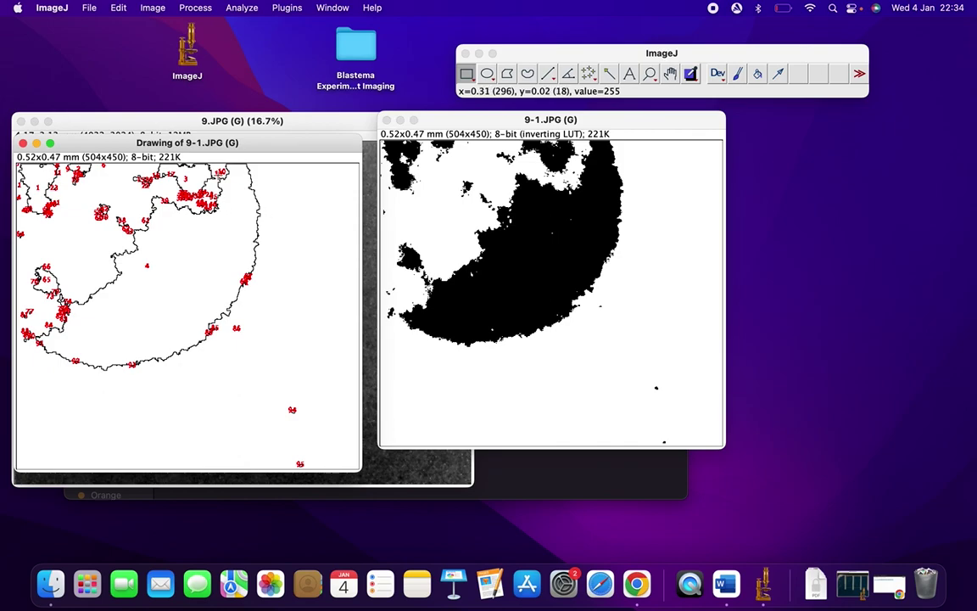
pyautogui.click(89, 8)
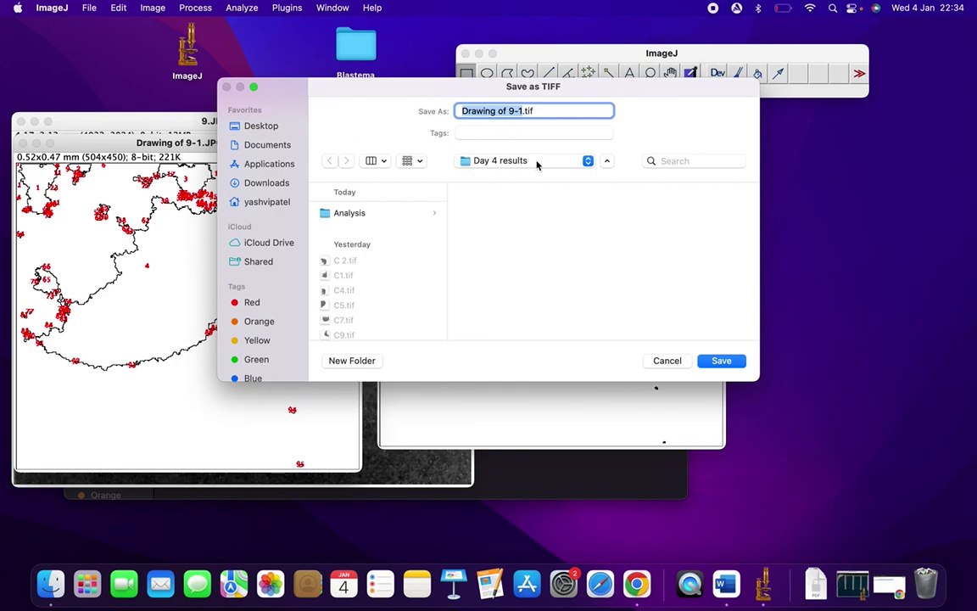
# Step: Choose the Analysis folder and rename the TIFF file to Triton_9_outline
pyautogui.click(416, 213)
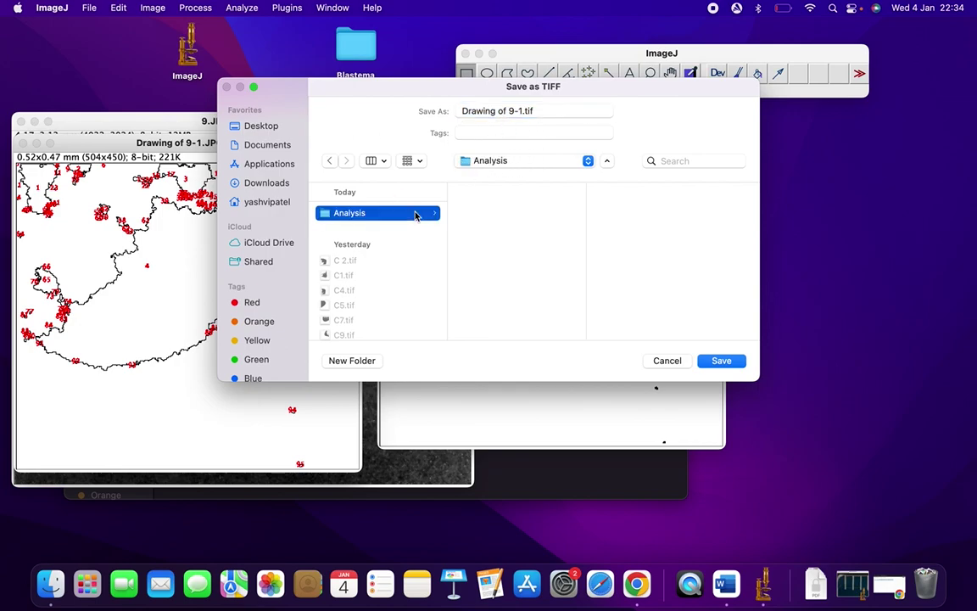
pyautogui.click(521, 111)
pyautogui.moveTo(522, 111); pyautogui.dragTo(461, 111)
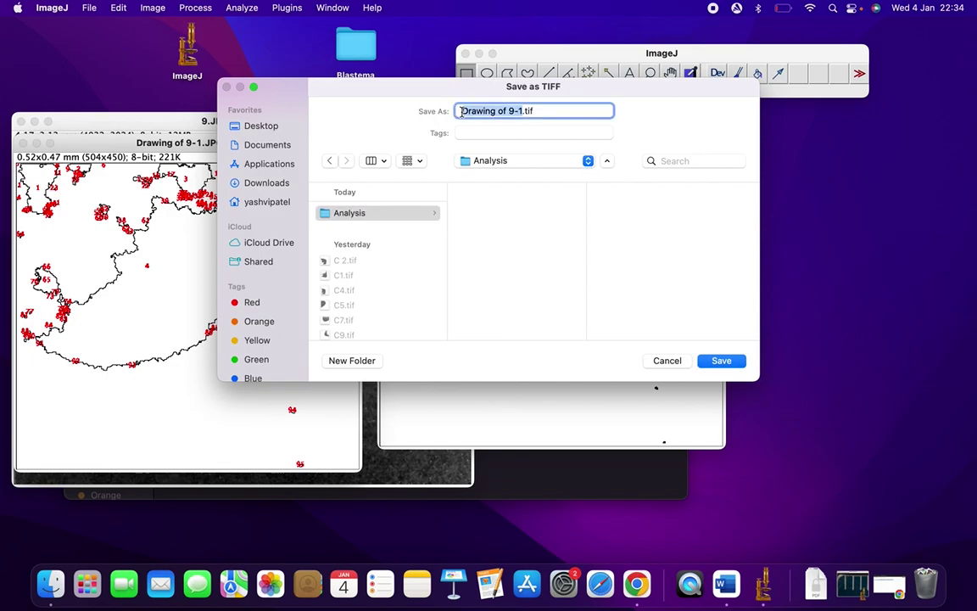
pyautogui.write('Triton_')
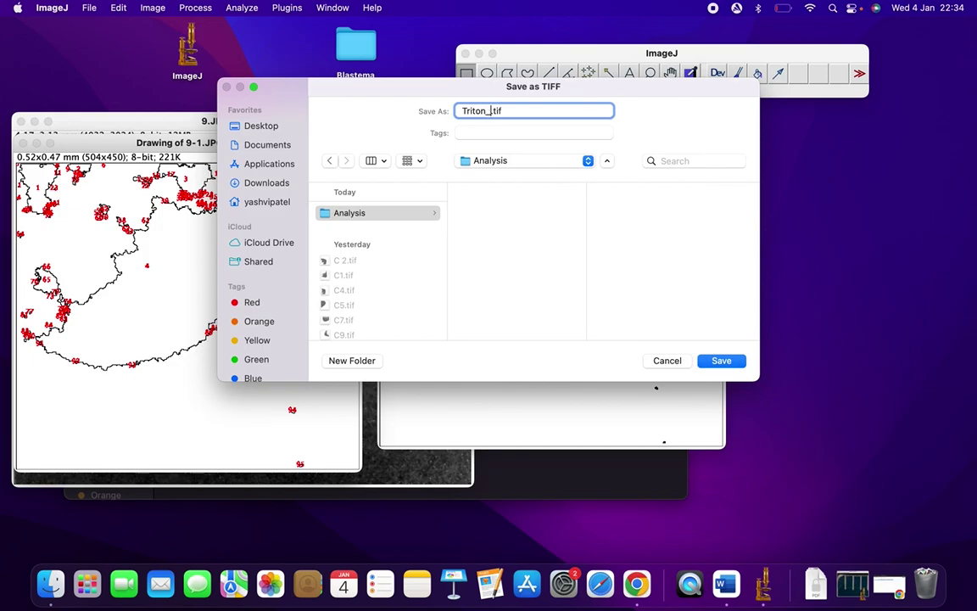
pyautogui.write('9_outline')
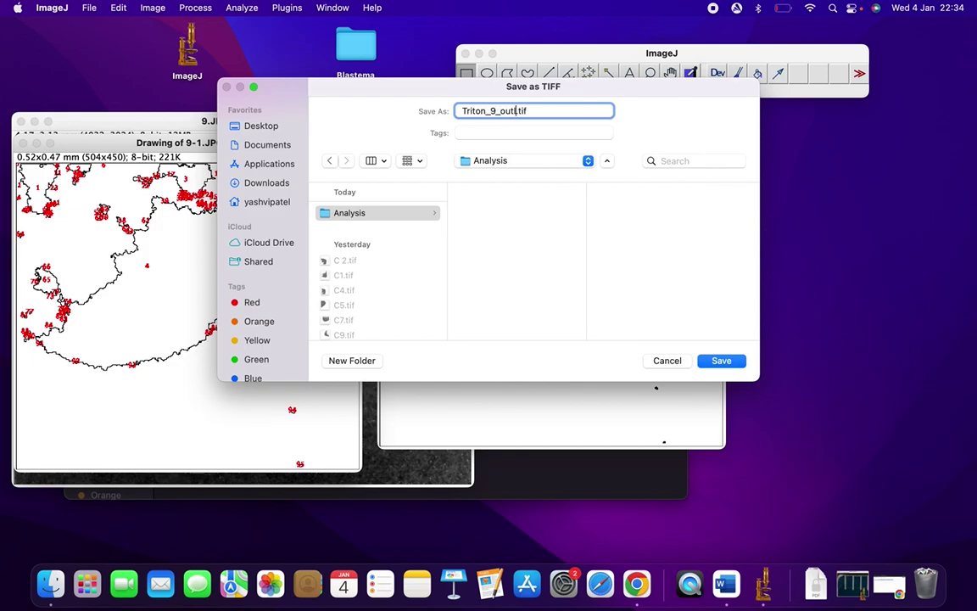